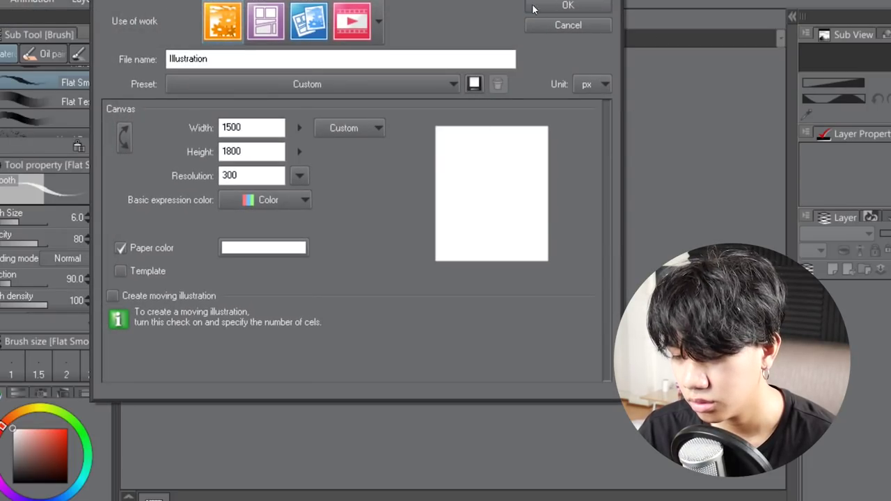
Create a 1500 × 1800 px illustration canvas at 300 resolution with white paper, and choose black as the drawing color.
left_click(570, 5)
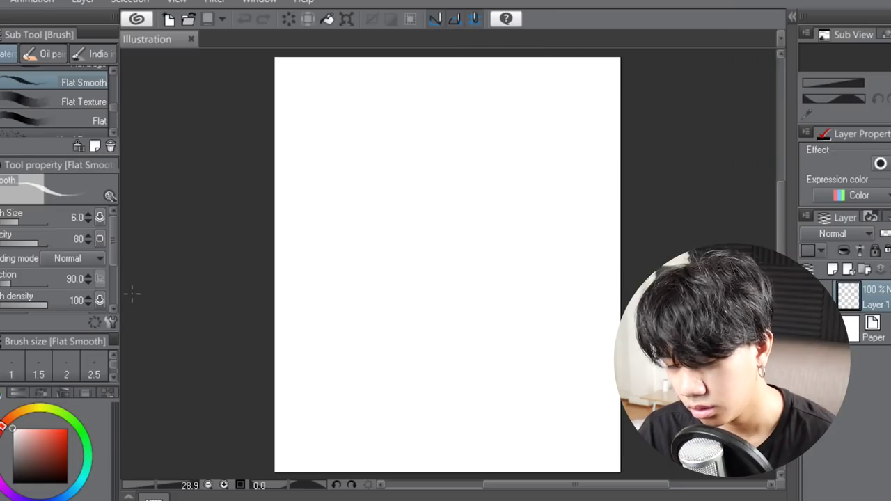
left_click(19, 484)
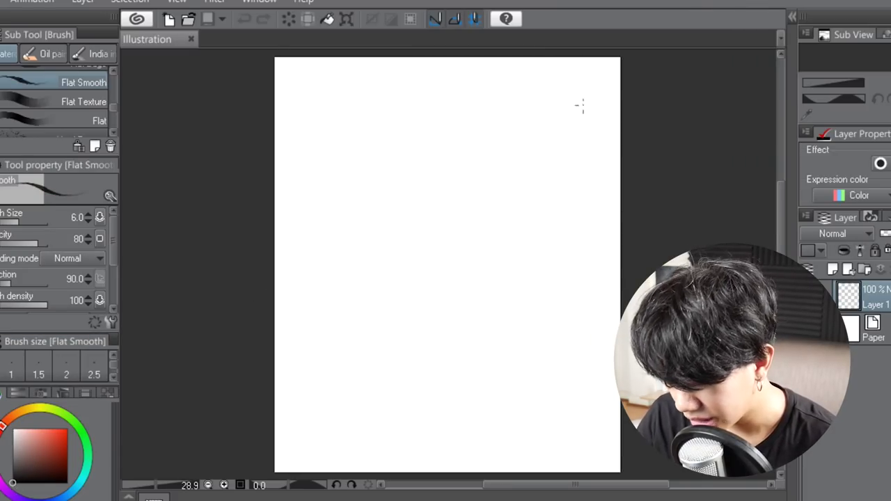
scroll(387, 139, "up", 6)
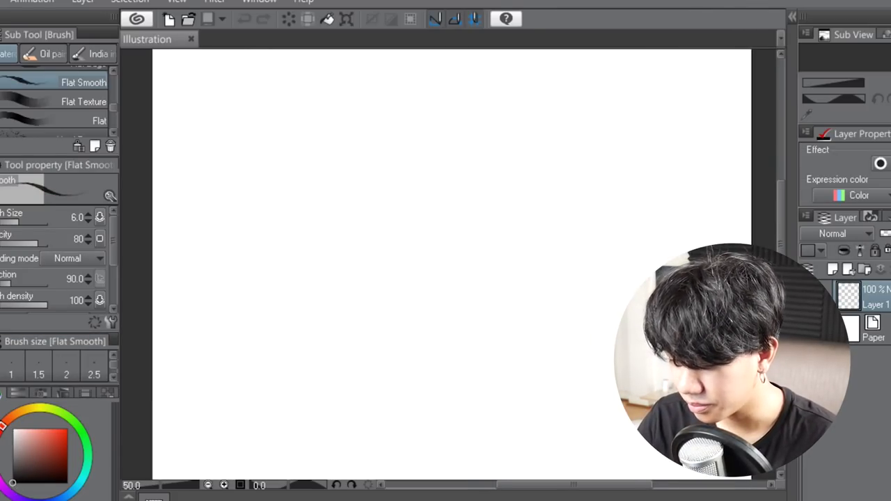
scroll(654, 313, "down", 1)
Enlarge the Flat Smooth brush to 50 and sketch an oval head with a vertical centre line in the upper canvas.
key("bracketright")
key("bracketright")
key("bracketright")
key("bracketright")
key("bracketright")
key("bracketright")
key("bracketright")
key("bracketright")
key("bracketright")
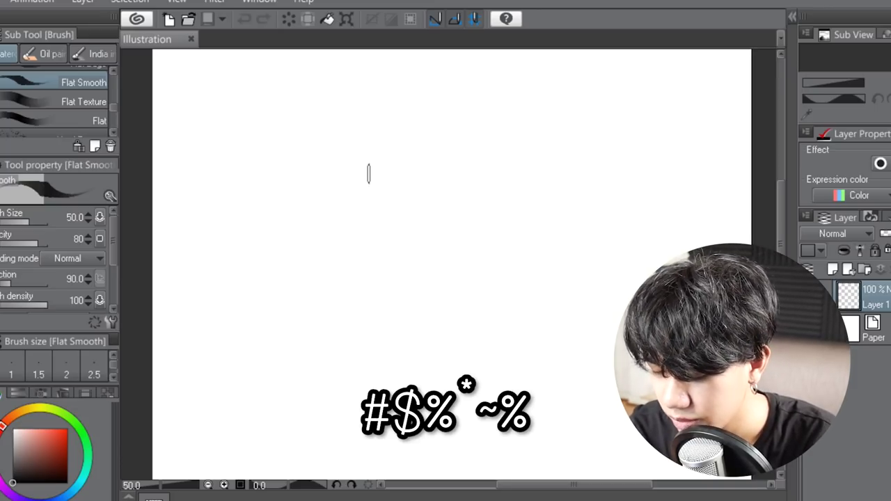
key("bracketright")
mouse_move(304, 178)
left_mouse_down()
mouse_move(333, 256)
mouse_move(431, 216)
mouse_move(424, 101)
mouse_move(322, 113)
mouse_move(320, 238)
mouse_move(401, 250)
mouse_move(433, 204)
mouse_move(434, 135)
left_mouse_up()
left_click_drag(358, 279, 356, 78)
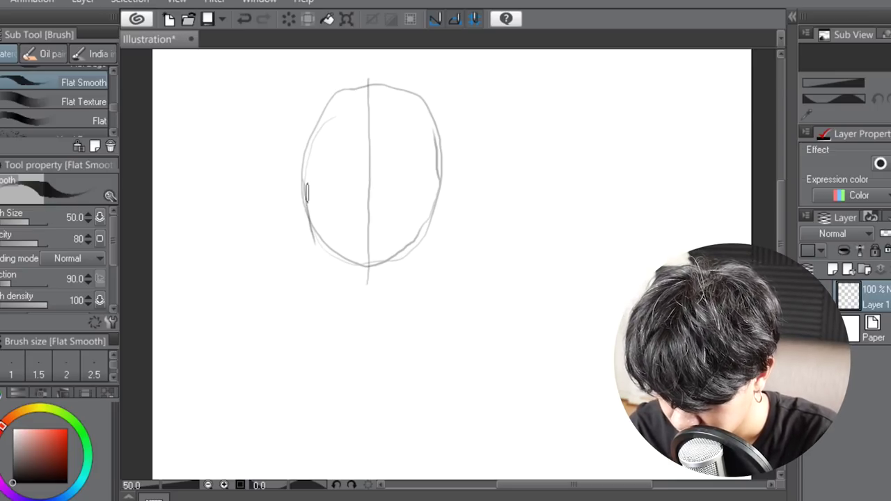
Sketch the cheeks and a pointed jawline meeting at a chin just below the oval, at brush size 60.
left_click_drag(306, 193, 318, 252)
mouse_move(309, 181)
left_mouse_down()
mouse_move(328, 257)
mouse_move(323, 245)
mouse_move(367, 284)
left_mouse_up()
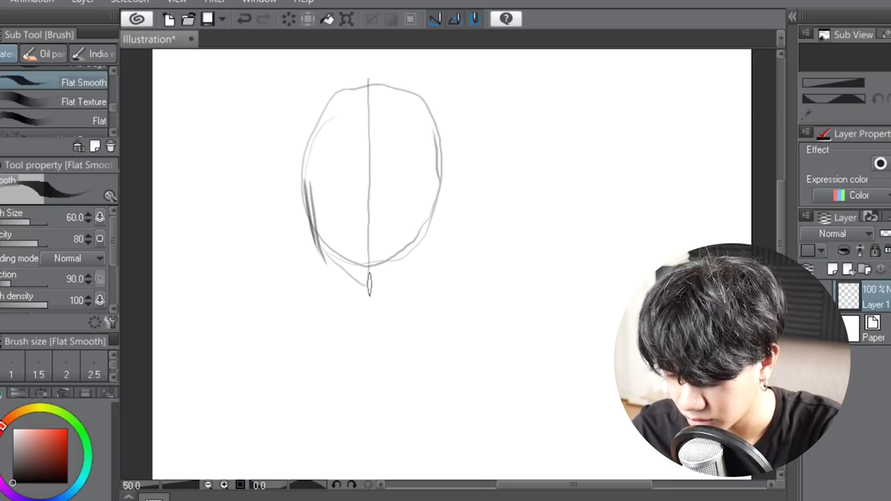
mouse_move(324, 253)
left_mouse_down()
mouse_move(381, 295)
mouse_move(327, 257)
mouse_move(374, 293)
mouse_move(332, 259)
mouse_move(377, 291)
mouse_move(426, 249)
left_mouse_up()
mouse_move(374, 294)
left_mouse_down()
mouse_move(425, 245)
mouse_move(445, 174)
left_mouse_up()
left_click_drag(421, 271, 444, 190)
left_click_drag(430, 240, 444, 177)
Sketch the jagged fringe across the forehead and the side locks along the temple in black.
key("x")
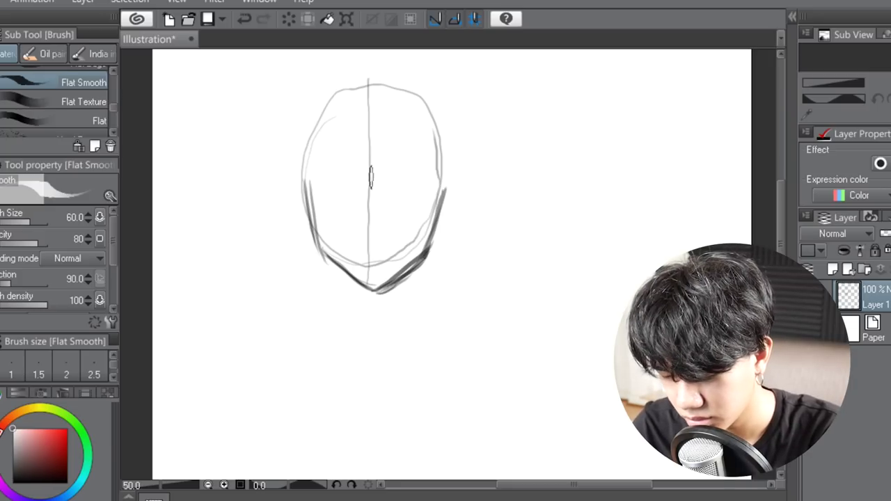
key("x")
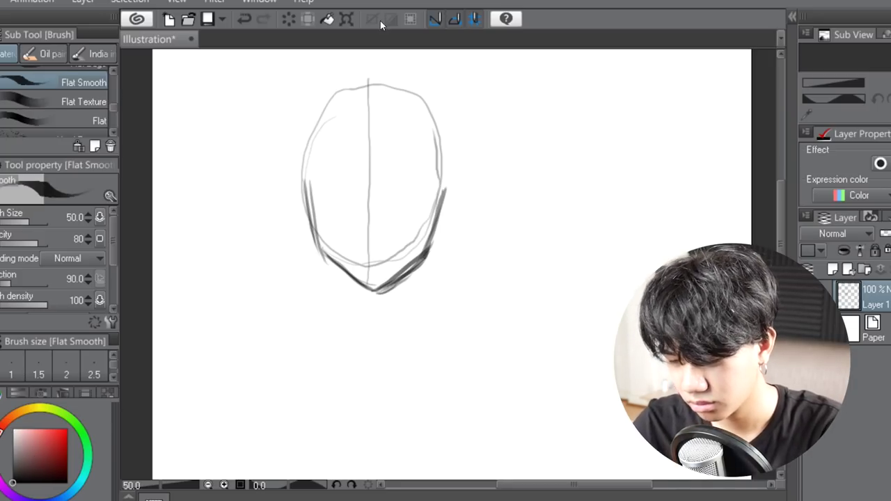
mouse_move(353, 156)
left_mouse_down()
mouse_move(376, 214)
mouse_move(363, 200)
mouse_move(401, 217)
left_mouse_up()
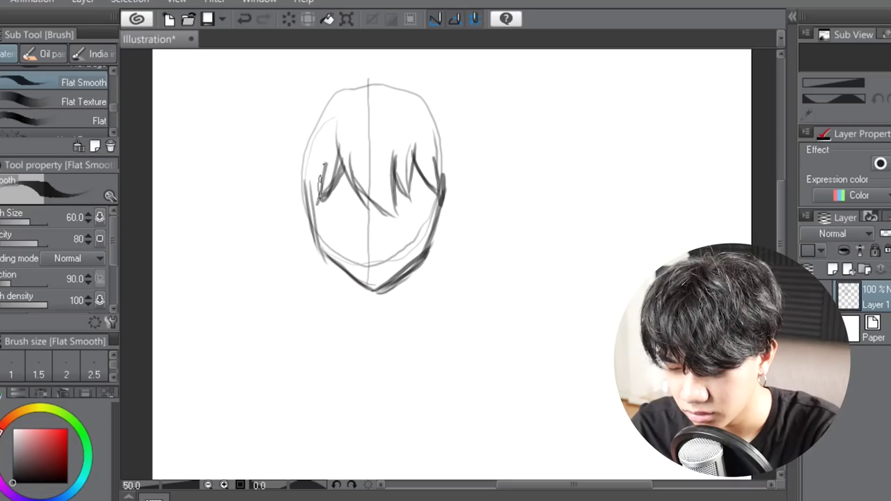
left_click_drag(315, 182, 316, 209)
mouse_move(303, 165)
left_mouse_down()
mouse_move(315, 219)
mouse_move(307, 207)
left_mouse_up()
left_click_drag(285, 138, 292, 193)
left_click_drag(289, 160, 301, 198)
Outline the rounded outer hair around the top and sides of the head, and add an ear.
left_click_drag(291, 126, 398, 73)
left_click_drag(446, 201, 469, 182)
left_click_drag(426, 67, 475, 178)
left_click_drag(456, 202, 438, 230)
Sketch the eyes, nose and mouth on the face, and the neck lines under the chin.
left_click_drag(336, 195, 373, 248)
left_click_drag(361, 261, 386, 266)
left_click_drag(411, 275, 394, 305)
left_click_drag(355, 280, 361, 302)
left_click_drag(337, 197, 339, 216)
left_click_drag(409, 198, 410, 217)
Sketch the open shirt collar around the neck and block in parts of the hair with broad grey strokes.
left_click_drag(418, 287, 379, 367)
left_click_drag(391, 334, 409, 369)
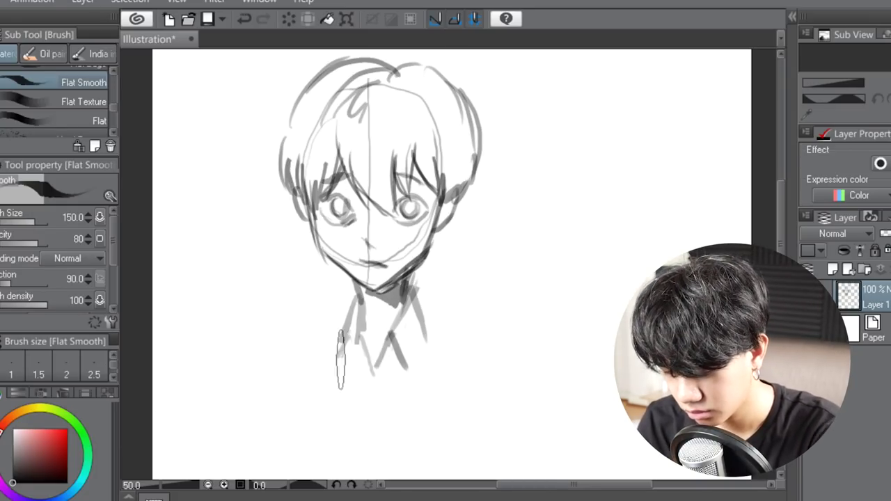
left_click_drag(357, 308, 317, 346)
left_click_drag(424, 307, 444, 330)
left_click_drag(337, 104, 295, 164)
left_click_drag(394, 127, 362, 173)
Draw sloping shoulder lines on both sides of the collar, using brush size 40 for the thinner one.
left_click_drag(334, 328, 253, 351)
key("bracketright")
key("bracketright")
scroll(335, 362, "down", 2)
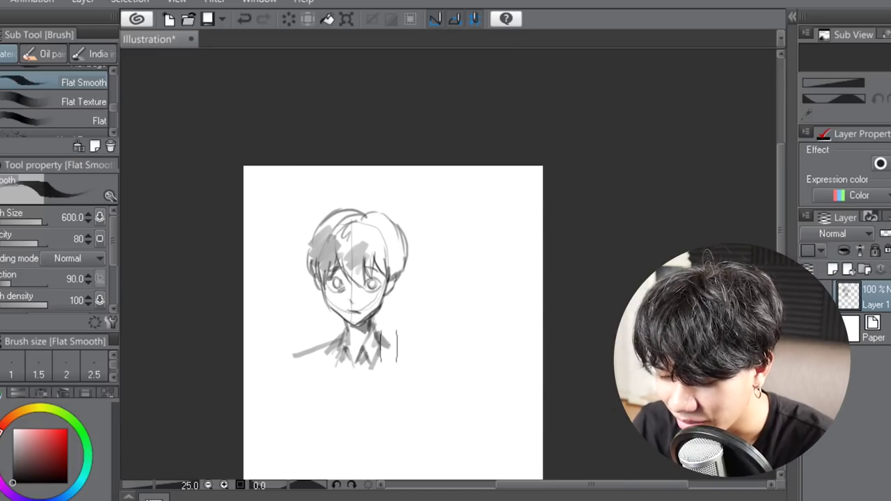
key("bracketleft")
key("bracketleft")
key("bracketleft")
key("bracketleft")
key("bracketleft")
key("bracketleft")
key("bracketleft")
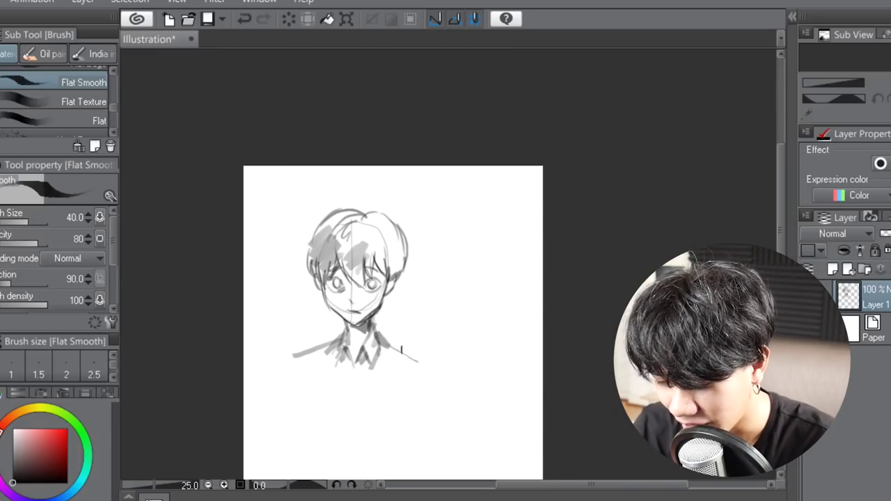
key("ctrl+plus")
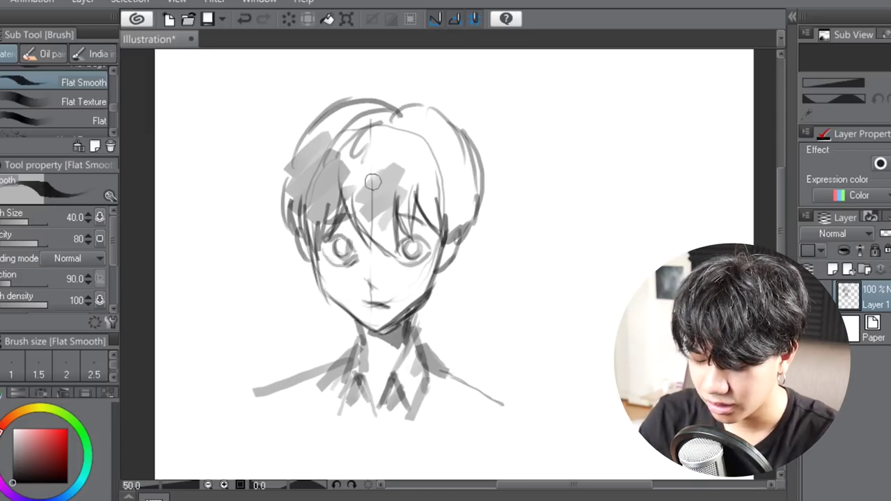
Add a new layer set to Overlay above the sketch and tint the face and neck with a soft red airbrush.
left_click(832, 268)
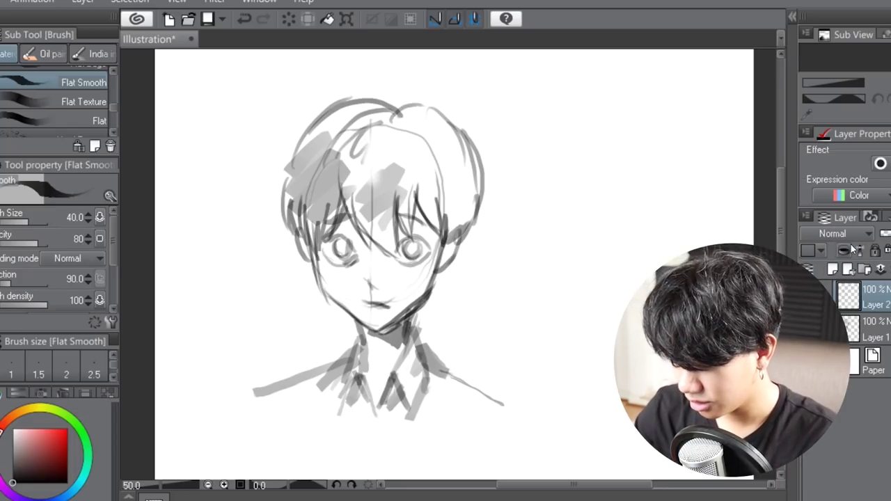
left_click(856, 233)
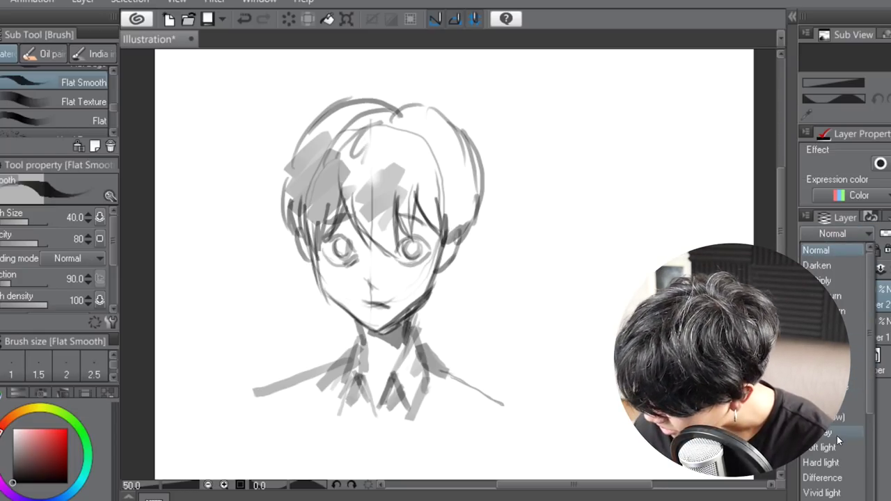
left_click(837, 434)
left_click(50, 428)
key("b")
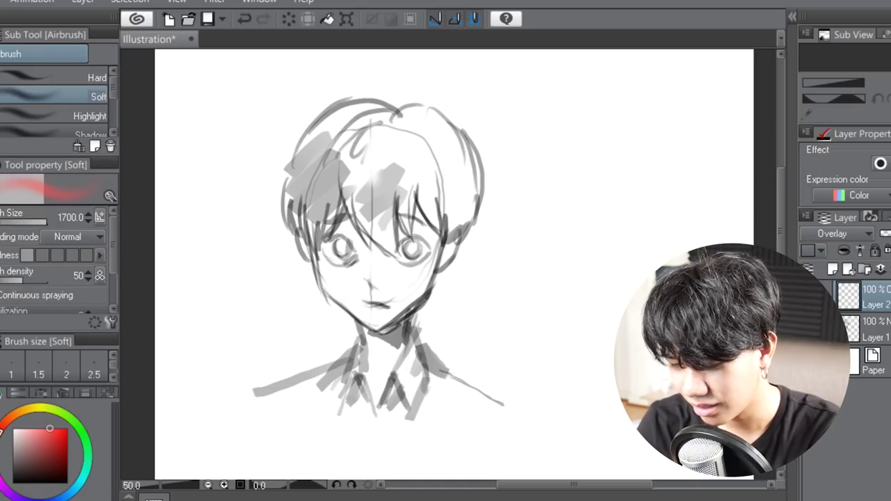
left_click_drag(378, 209, 378, 338)
Add a new layer for the base colors and place it beneath the sketch layer.
left_click(874, 330)
left_click(832, 269)
left_click_drag(874, 329, 874, 362)
Paint the face and neck in a pale orange skin tone with an enlarged pen on the base color layer.
left_click(26, 409)
left_click(27, 429)
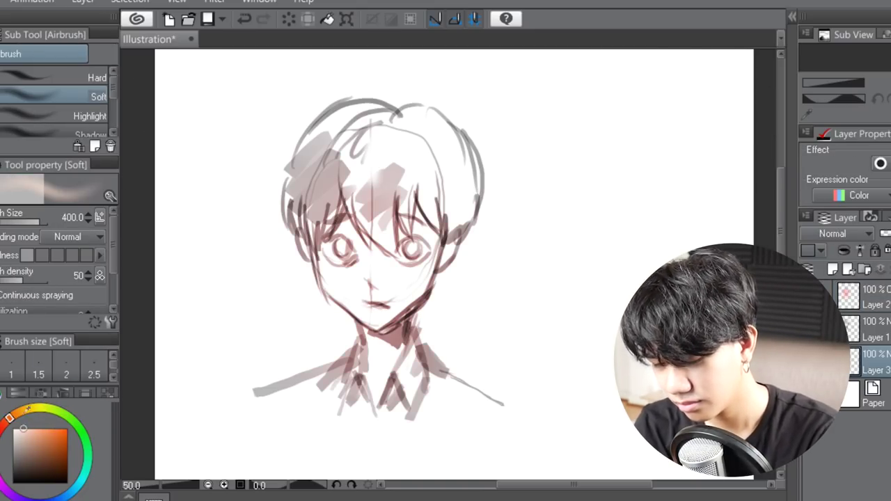
left_click(16, 413)
key("p")
key("bracketright")
key("bracketright")
key("bracketright")
key("bracketright")
mouse_move(374, 248)
left_mouse_down()
mouse_move(369, 292)
mouse_move(345, 243)
left_mouse_up()
Paint the shadow under the chin on the neck in a slightly deeper skin tone with a smaller pen.
left_click(21, 428)
key("bracketleft")
key("bracketleft")
key("bracketleft")
mouse_move(368, 327)
left_mouse_down()
mouse_move(379, 376)
mouse_move(400, 327)
left_mouse_up()
Pick a dark greyish blue and paint the pointed strands of the fringe with a small G-pen.
left_click(49, 499)
left_click(22, 466)
key("bracketleft")
key("bracketleft")
key("bracketleft")
key("bracketleft")
key("bracketleft")
key("bracketleft")
key("bracketleft")
key("bracketleft")
key("bracketleft")
left_click_drag(339, 170, 364, 238)
left_click_drag(352, 161, 398, 256)
mouse_move(386, 199)
left_mouse_down()
mouse_move(396, 254)
mouse_move(369, 170)
left_mouse_up()
Enlarge the pen and fill the hair over the temple and side of the head in dark blue.
key("bracketright")
key("bracketright")
key("bracketright")
left_click_drag(348, 139, 312, 256)
left_click_drag(287, 216, 299, 146)
Fill the remaining hair across the crown and opposite side in dark blue, working up to a 100 G-pen.
mouse_move(299, 146)
left_mouse_down()
mouse_move(340, 130)
mouse_move(412, 195)
left_mouse_up()
left_click_drag(407, 160, 412, 240)
mouse_move(411, 202)
left_mouse_down()
mouse_move(447, 221)
mouse_move(470, 167)
left_mouse_up()
left_click_drag(453, 142, 391, 160)
key("bracketright")
key("bracketright")
left_click_drag(401, 128, 471, 174)
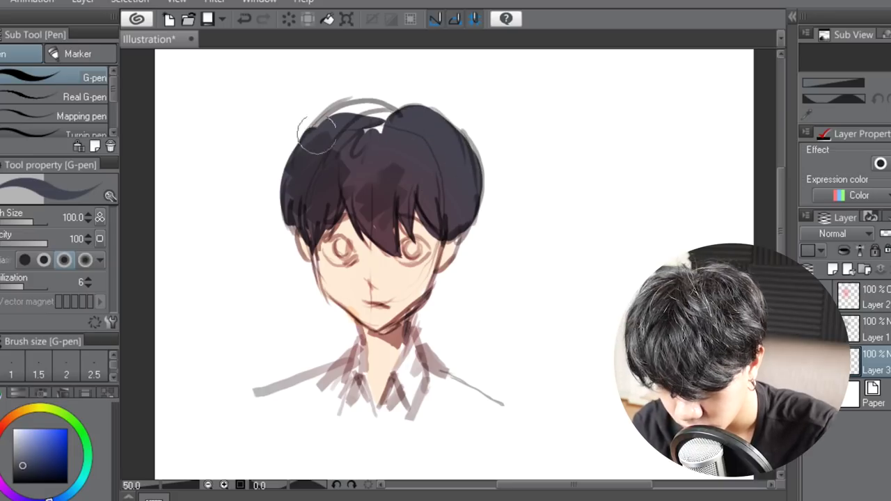
left_click_drag(314, 135, 386, 118)
Reduce the pen size and paint both irises in the dark hair color.
key("bracketleft")
key("bracketleft")
key("bracketleft")
key("bracketleft")
left_click_drag(411, 249, 411, 245)
left_click_drag(341, 241, 340, 252)
Draw the dark eyelashes and brow with a finer pen, and paint the whites of the eyes.
scroll(383, 239, "up", 1)
key("bracketleft")
key("bracketleft")
key("bracketleft")
left_click_drag(407, 244, 443, 250)
left_click_drag(336, 208, 324, 215)
mouse_move(326, 237)
left_mouse_down()
mouse_move(299, 249)
mouse_move(338, 265)
left_mouse_up()
left_click(12, 429)
left_click_drag(439, 257, 419, 270)
Airbrush a soft pink blush onto both cheeks.
key("b")
left_click_drag(306, 286, 341, 287)
left_click_drag(417, 289, 446, 284)
Paint thin white highlights on the cheeks and along the jaw with the Flat Smooth brush.
key("b")
left_click(12, 428)
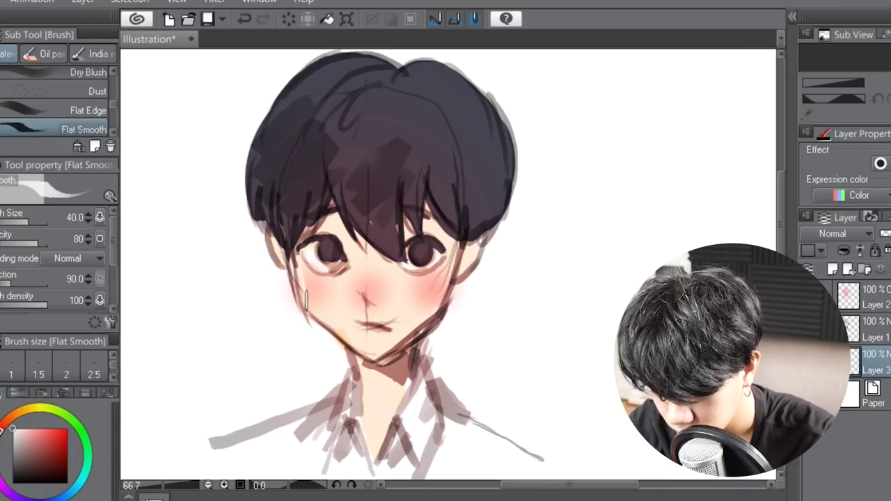
key("bracketleft")
left_click_drag(299, 278, 342, 341)
left_click_drag(437, 270, 434, 287)
Add a new layer above the Overlay layer and paint white highlights on the eyes and nose.
left_click(873, 296)
left_click(832, 270)
left_click_drag(315, 251, 376, 291)
Erase the centre guideline and stray sketch lines from the face on the sketch layer with a soft eraser.
scroll(515, 181, "down", 2)
scroll(478, 226, "up", 3)
left_click(874, 362)
key("e")
key("bracketleft")
mouse_move(418, 286)
left_mouse_down()
mouse_move(394, 282)
mouse_move(389, 314)
left_mouse_up()
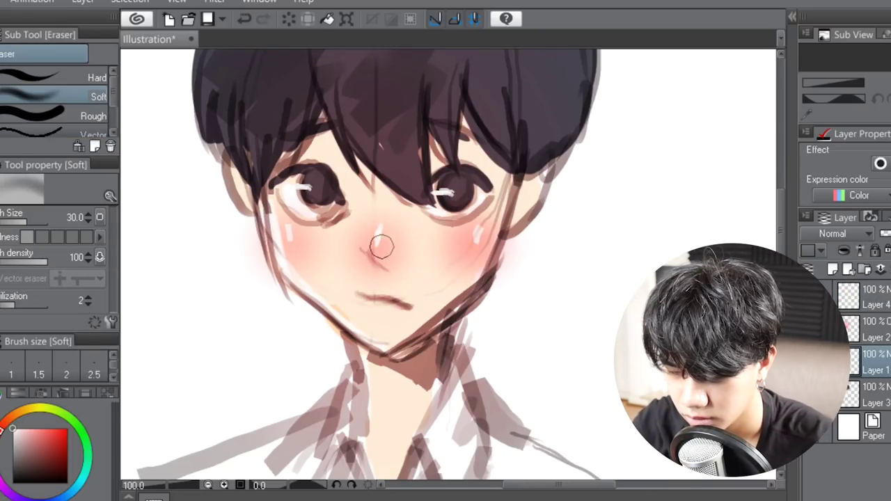
left_click_drag(376, 149, 375, 66)
scroll(444, 311, "down", 1)
mouse_move(412, 346)
left_mouse_down()
mouse_move(454, 315)
mouse_move(411, 350)
mouse_move(445, 324)
mouse_move(487, 265)
left_mouse_up()
Strengthen the jaw, neck and collar lines in black on the sketch layer with the Flat Smooth brush at size 30.
key("b")
left_click(12, 483)
key("bracketright")
key("bracketright")
mouse_move(322, 242)
left_mouse_down()
mouse_move(390, 334)
mouse_move(388, 422)
left_mouse_up()
left_click_drag(382, 354, 357, 429)
left_click_drag(380, 380, 404, 447)
key("bracketright")
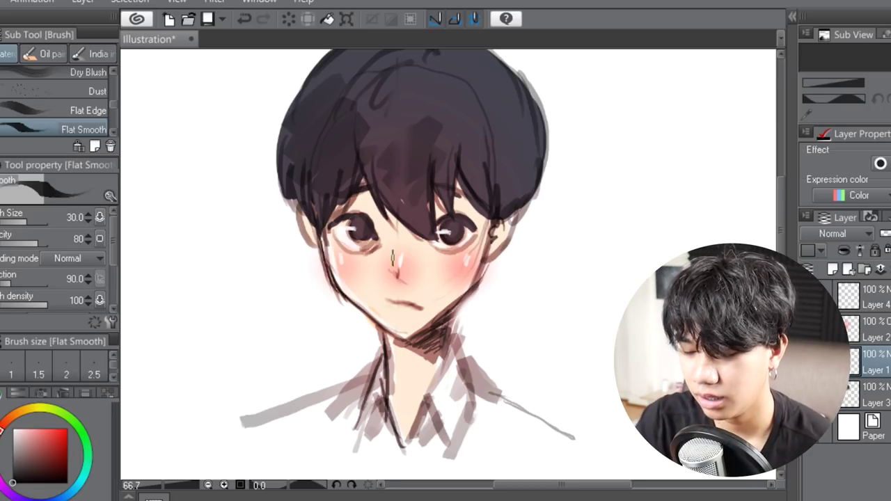
left_click_drag(454, 334, 483, 392)
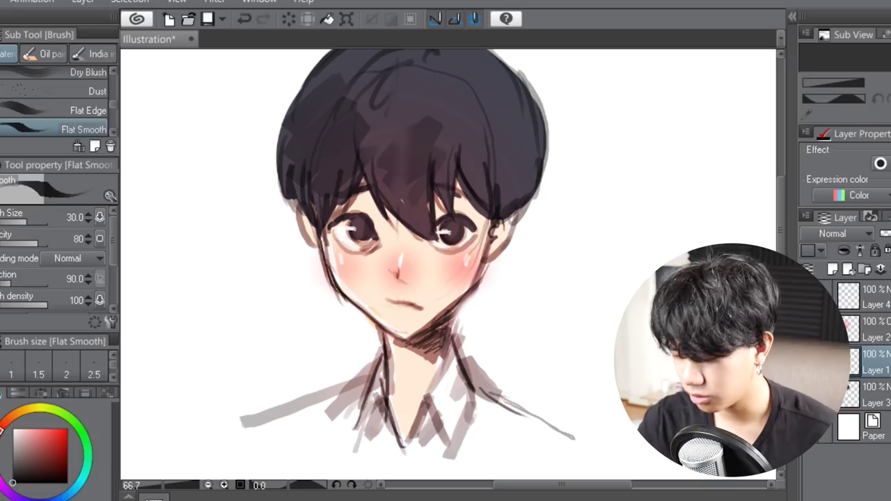
left_click_drag(391, 230, 363, 286)
Mirror the canvas view horizontally and restore it to check the portrait's proportions.
key("h")
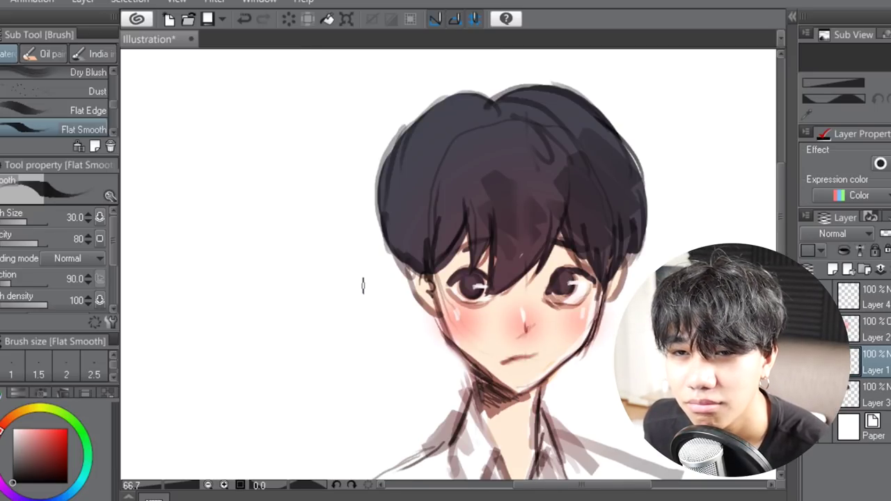
key("h")
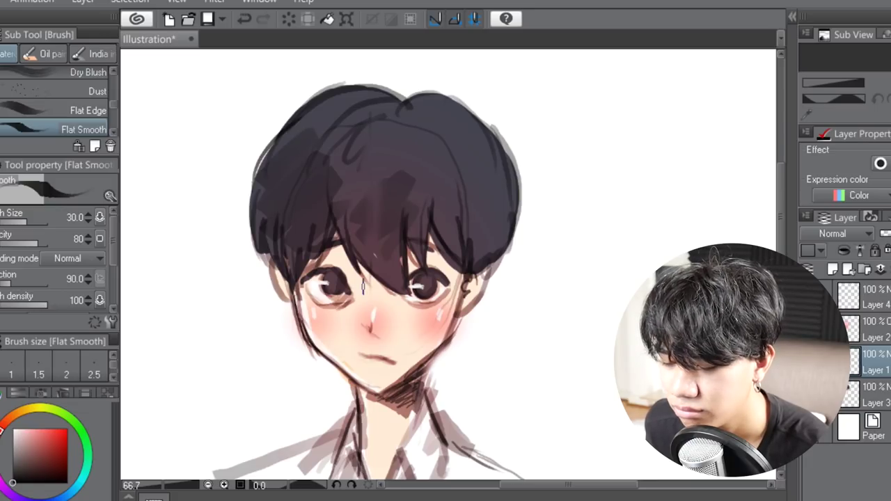
scroll(363, 286, "left", 3)
scroll(363, 286, "right", 3)
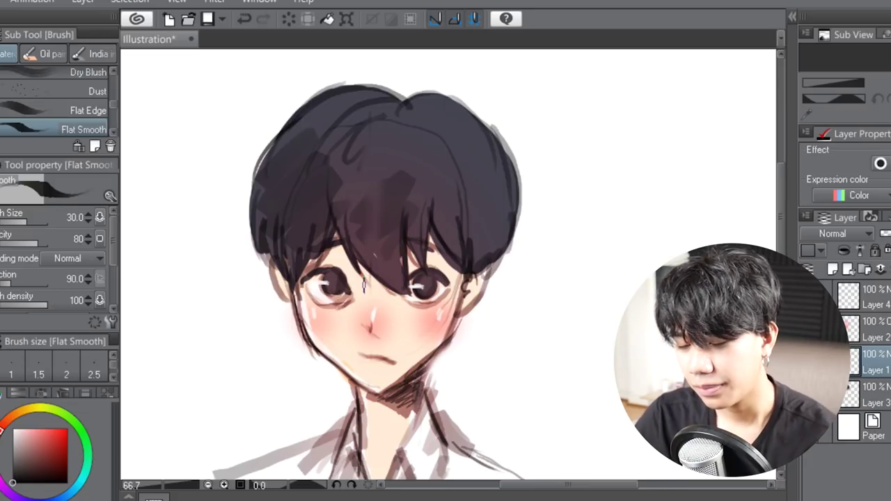
scroll(547, 223, "down", 4)
scroll(557, 397, "up", 3)
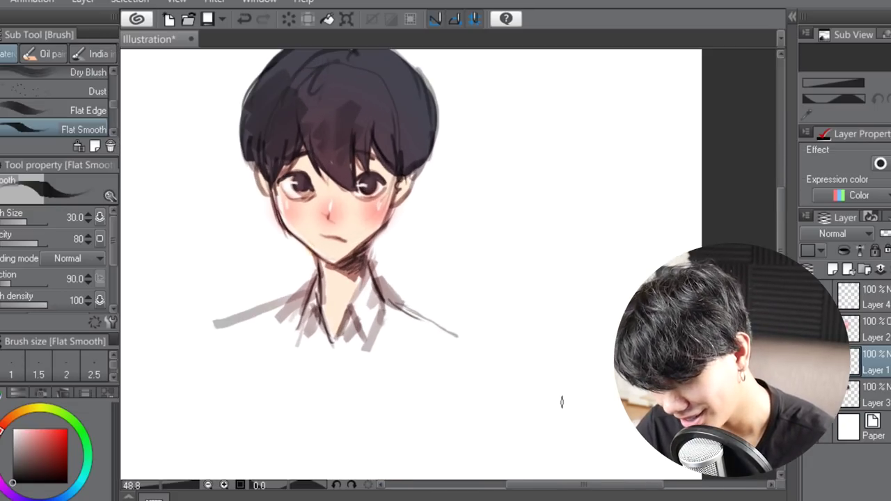
Sketch light circular head guidelines for a second character below the boy's portrait with the Flat Smooth brush at size 40.
scroll(561, 402, "down", 5)
scroll(562, 402, "up", 2)
scroll(561, 402, "down", 1)
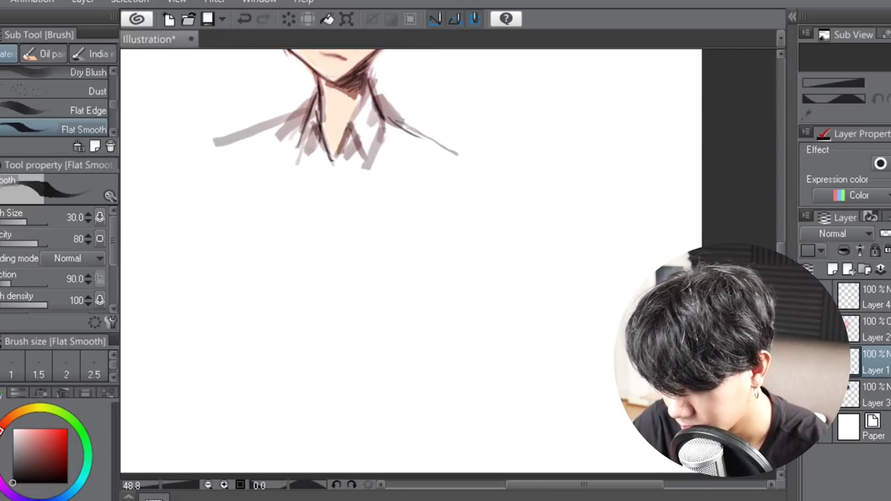
mouse_move(428, 226)
left_mouse_down()
mouse_move(547, 354)
mouse_move(495, 359)
mouse_move(553, 339)
left_mouse_up()
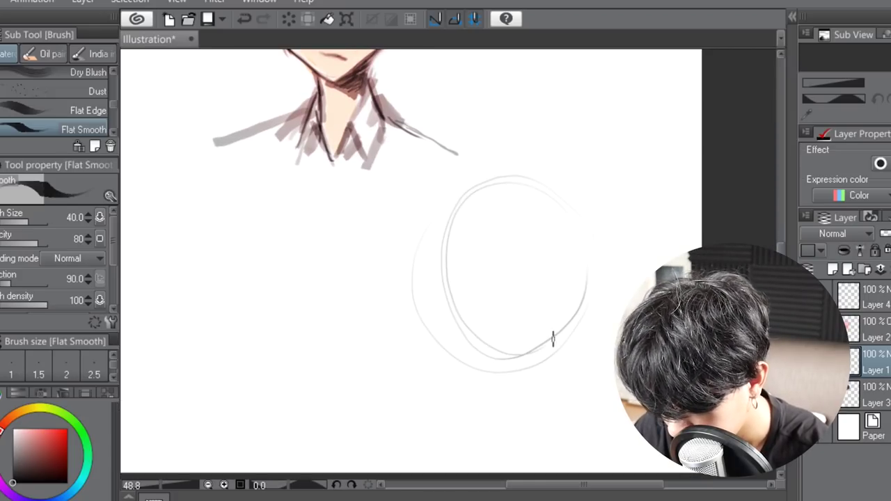
left_click_drag(450, 282, 469, 352)
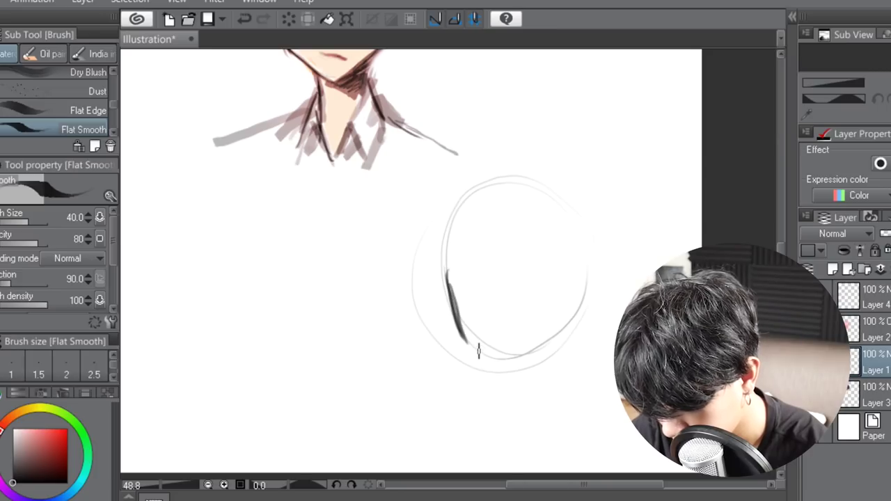
key("ctrl+z")
key("ctrl+z")
Sketch the girl's face sides, pointed chin and long front hair locks over the head guidelines at brush size 50.
key("bracketright")
key("bracketright")
left_click_drag(428, 261, 454, 370)
mouse_move(453, 248)
left_mouse_down()
mouse_move(478, 395)
mouse_move(476, 353)
left_mouse_up()
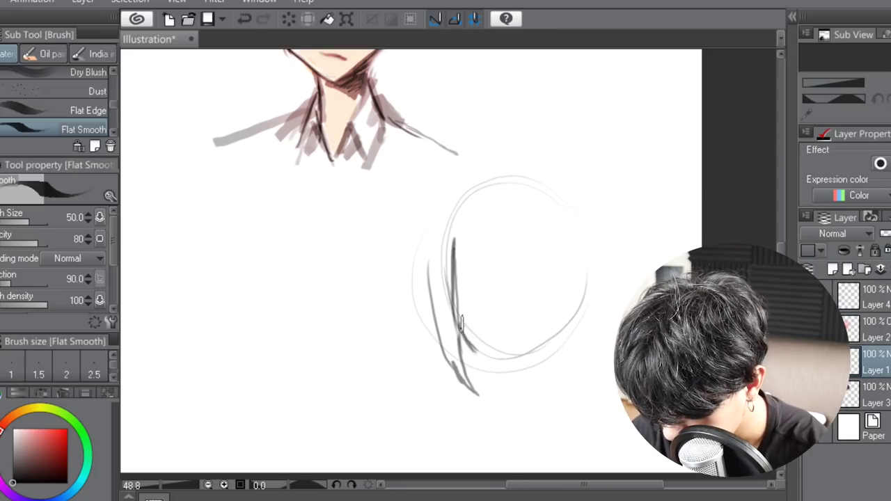
mouse_move(458, 286)
left_mouse_down()
mouse_move(514, 375)
mouse_move(570, 343)
left_mouse_up()
left_click_drag(524, 373, 578, 339)
left_click_drag(567, 233, 553, 390)
Sketch the girl's swept bangs, rounded outer hair outline and ear at brush size 100.
key("bracketright")
key("bracketright")
key("bracketright")
left_click_drag(487, 202, 557, 272)
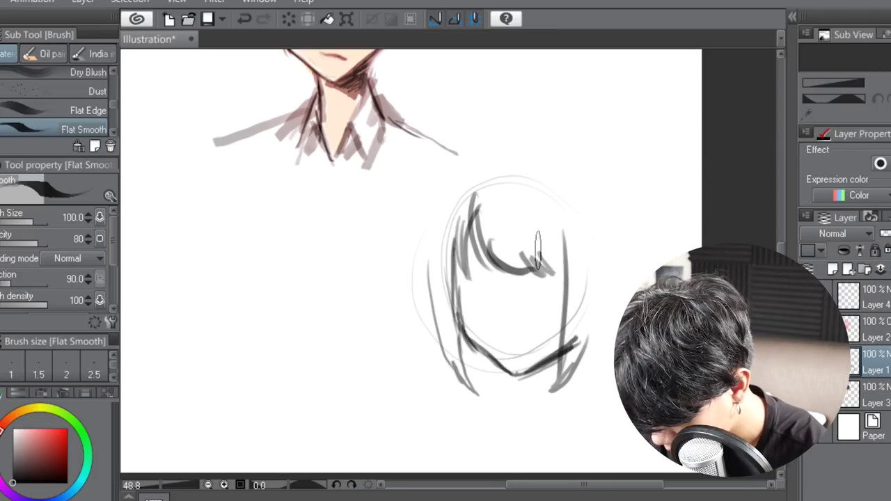
mouse_move(426, 258)
left_mouse_down()
mouse_move(571, 150)
mouse_move(629, 219)
mouse_move(634, 289)
left_mouse_up()
key("bracketleft")
key("bracketleft")
left_click_drag(597, 257, 610, 288)
left_click_drag(608, 199, 613, 259)
left_click_drag(427, 281, 432, 323)
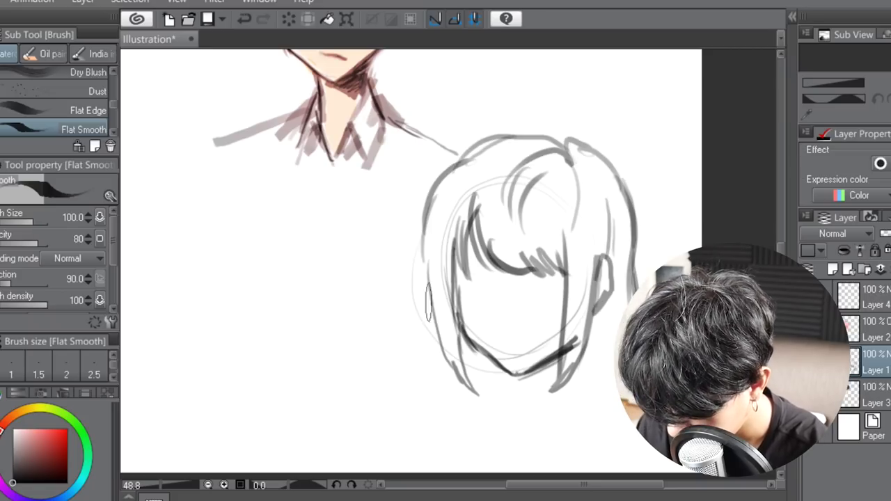
Extend the girl's long hair past the shoulders and sketch the neck shadow and collar edge, enlarging the brush to size 120.
left_click_drag(423, 263, 394, 416)
key("bracketleft")
key("bracketleft")
left_click_drag(540, 370, 544, 391)
key("bracketright")
key("bracketright")
key("bracketright")
mouse_move(561, 357)
left_mouse_down()
mouse_move(555, 400)
mouse_move(580, 462)
left_mouse_up()
left_click_drag(603, 399, 587, 439)
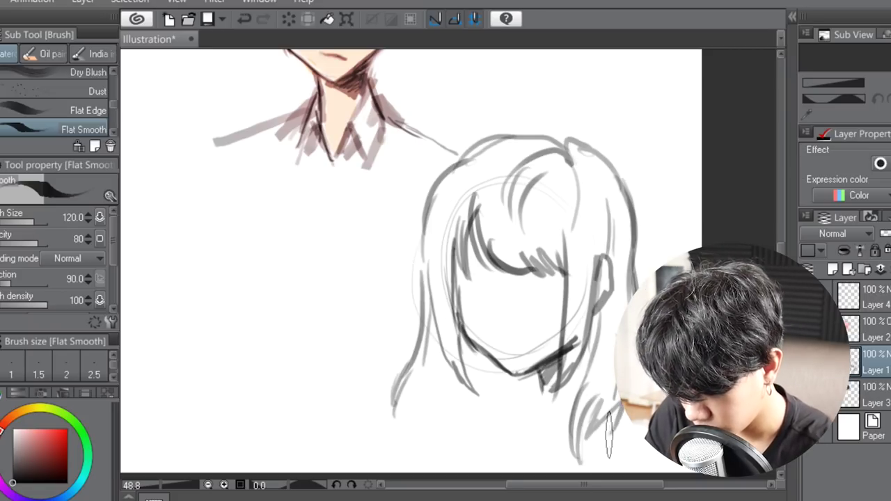
left_click_drag(519, 389, 482, 421)
left_click_drag(439, 396, 436, 456)
key("bracketleft")
left_click_drag(471, 215, 458, 306)
key("ctrl+z")
key("ctrl+z")
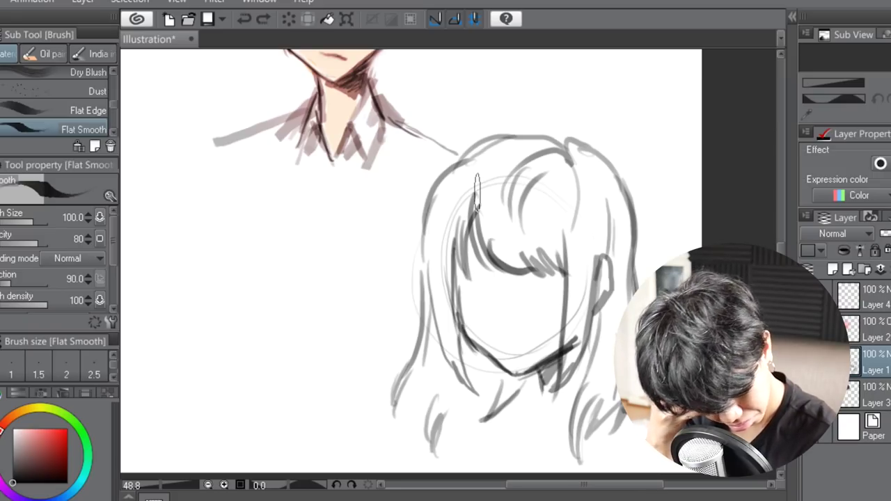
Sketch the girl's eyes, eyebrows, nose and small mouth inside the face outline.
left_click_drag(459, 280, 562, 281)
key("bracketright")
left_click_drag(479, 279, 485, 303)
left_click_drag(548, 283, 554, 303)
key("bracketleft")
left_click_drag(536, 260, 559, 262)
mouse_move(507, 346)
left_mouse_down()
mouse_move(532, 350)
mouse_move(538, 303)
left_mouse_up()
Sketch the girl's shirt collar, shoulders and lower hair strands down to the canvas edge at brush sizes 120 and 150.
key("bracketright")
left_click_drag(514, 352, 508, 393)
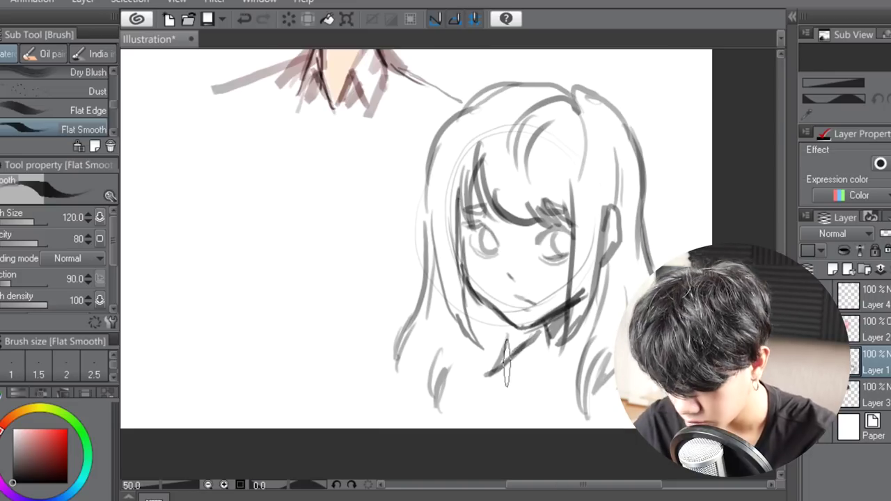
left_click_drag(556, 354, 526, 390)
left_click_drag(550, 358, 578, 387)
left_click_drag(597, 307, 586, 340)
left_click_drag(515, 343, 443, 369)
key("bracketright")
left_click_drag(517, 398, 509, 428)
left_click_drag(462, 381, 453, 426)
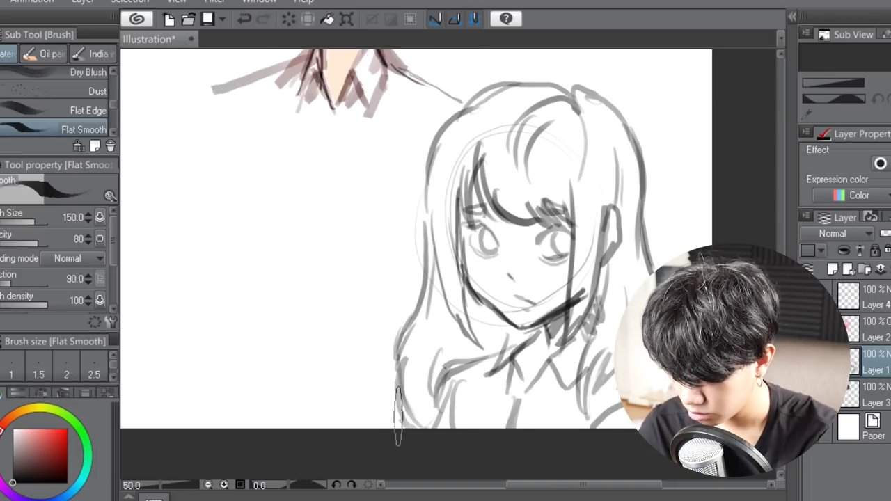
Add a new layer just above the Paper layer and paint the face, ear and neck light peach with the G-pen at size 170.
left_click(833, 269)
left_click(11, 416)
key("p")
left_click_drag(526, 236, 523, 298)
left_click(20, 429)
left_click_drag(495, 195, 542, 273)
left_click_drag(547, 334, 538, 387)
left_click_drag(613, 220, 614, 245)
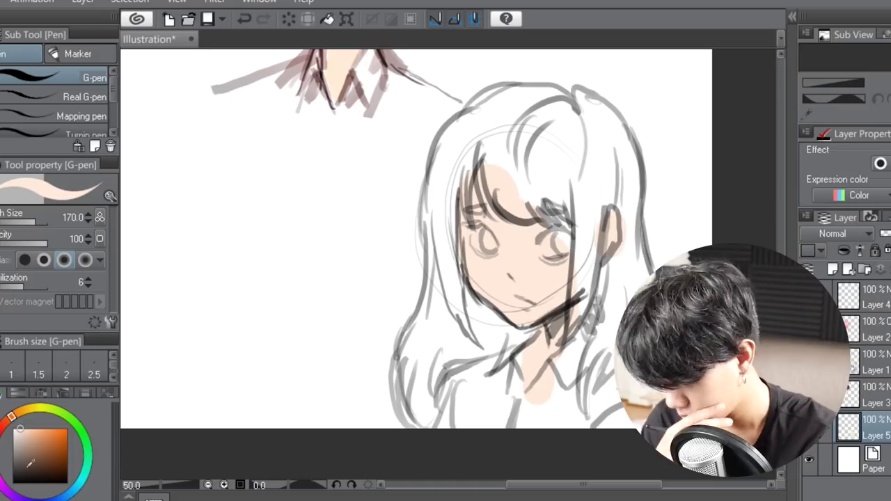
Switch to light pink and fill the main areas of the girl's hair around the face with a smaller G-pen.
left_click(2, 433)
left_click(30, 429)
key("bracketleft")
key("bracketleft")
left_click_drag(456, 151, 459, 313)
left_click_drag(543, 150, 561, 195)
left_click_drag(580, 118, 582, 254)
left_click_drag(579, 209, 569, 331)
mouse_move(603, 139)
left_mouse_down()
mouse_move(608, 306)
mouse_move(586, 406)
left_mouse_up()
Fill the remaining hair edges, crown and lower locks in pink with the G-pen at size 70.
key("bracketleft")
key("bracketleft")
key("bracketleft")
key("bracketright")
left_click_drag(583, 98, 622, 136)
left_click_drag(432, 285, 406, 404)
mouse_move(424, 411)
left_mouse_down()
mouse_move(492, 346)
mouse_move(472, 299)
left_mouse_up()
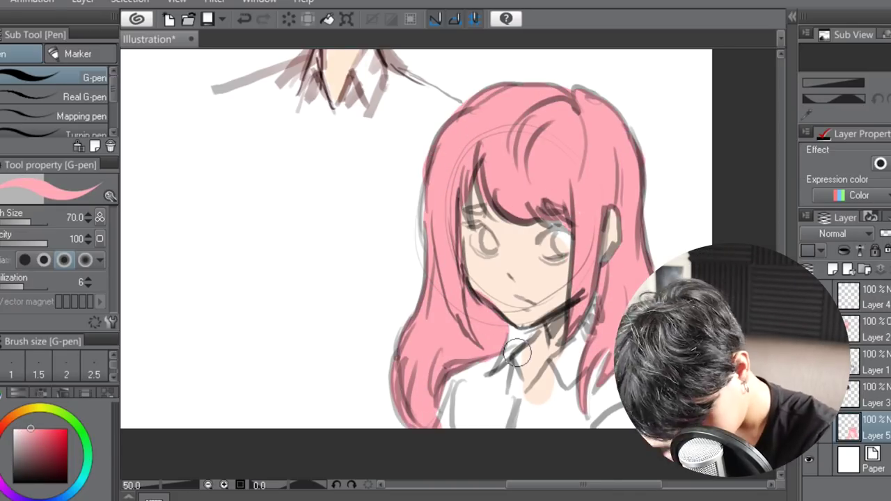
Clean up around the girl's neck and paint the inside of the shirt collar blue-grey.
key("bracketleft")
mouse_move(498, 332)
left_mouse_down()
mouse_move(528, 338)
mouse_move(532, 377)
mouse_move(537, 344)
mouse_move(549, 391)
left_mouse_up()
left_click(13, 469)
left_click(59, 498)
key("ctrl+z")
left_click(19, 441)
left_click(13, 430)
Airbrush a soft red blush across the girl's nose and cheeks with the Soft airbrush at size 80.
left_click(2, 433)
key("b")
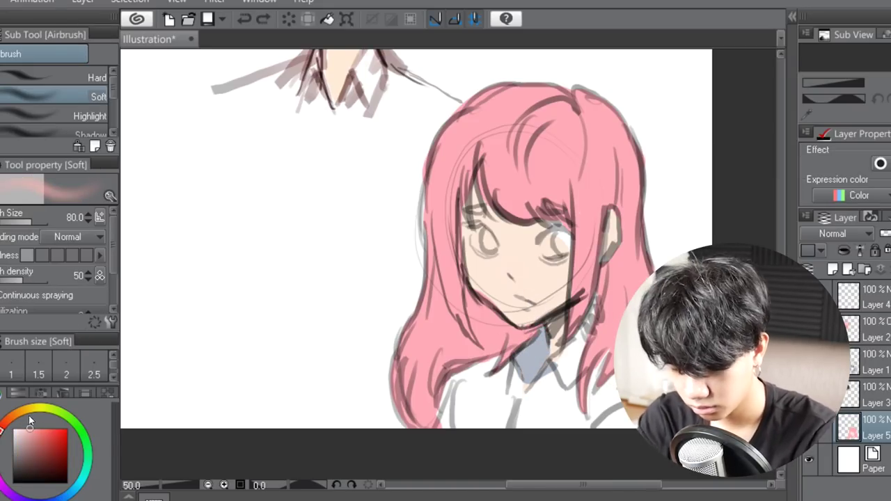
left_click_drag(515, 270, 516, 260)
Paint the girl's irises bright red and darken the pupils and upper lashes in dark red with the Flat Smooth brush.
left_click(52, 428)
key("b")
left_click_drag(487, 232, 489, 240)
left_click_drag(558, 234, 560, 254)
left_click(40, 465)
mouse_move(539, 244)
left_mouse_down()
mouse_move(561, 230)
mouse_move(574, 235)
left_mouse_up()
left_click_drag(466, 230, 498, 243)
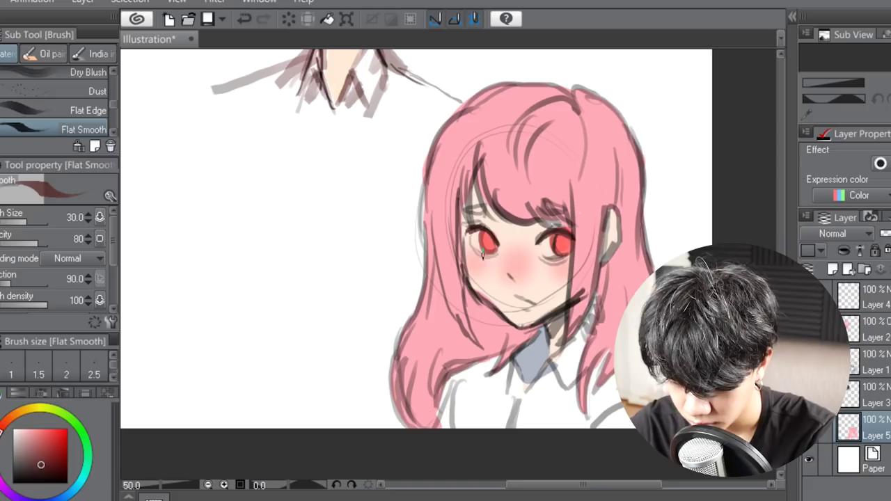
mouse_move(469, 212)
left_mouse_down()
mouse_move(484, 207)
mouse_move(477, 250)
left_mouse_up()
Paint white on the girl's eyes and dot small white highlights on the nose and both cheeks with the pen.
left_click(13, 429)
key("p")
left_click(474, 258)
left_click(513, 264)
left_click(563, 268)
Erase the circular head guidelines across the girl's chin and hair on Layer 1 with the Soft eraser at size 30.
left_click(881, 371)
key("e")
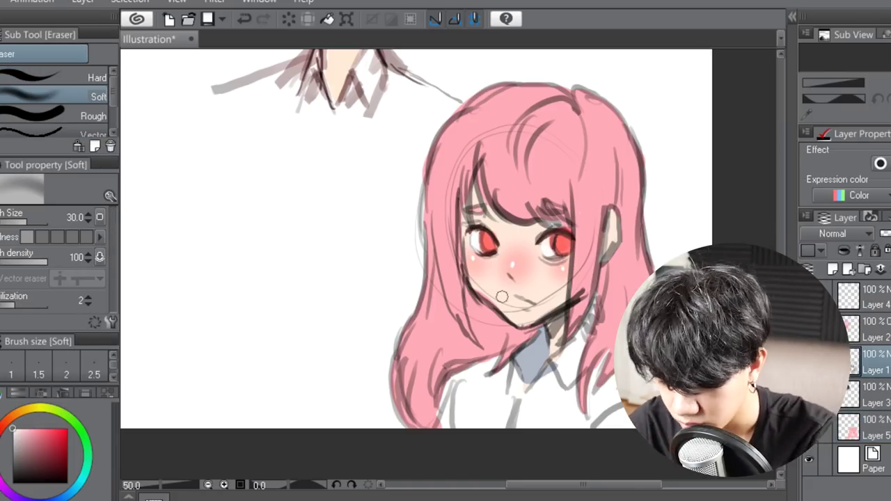
mouse_move(501, 297)
left_mouse_down()
mouse_move(520, 312)
mouse_move(579, 291)
left_mouse_up()
left_click_drag(452, 181, 453, 265)
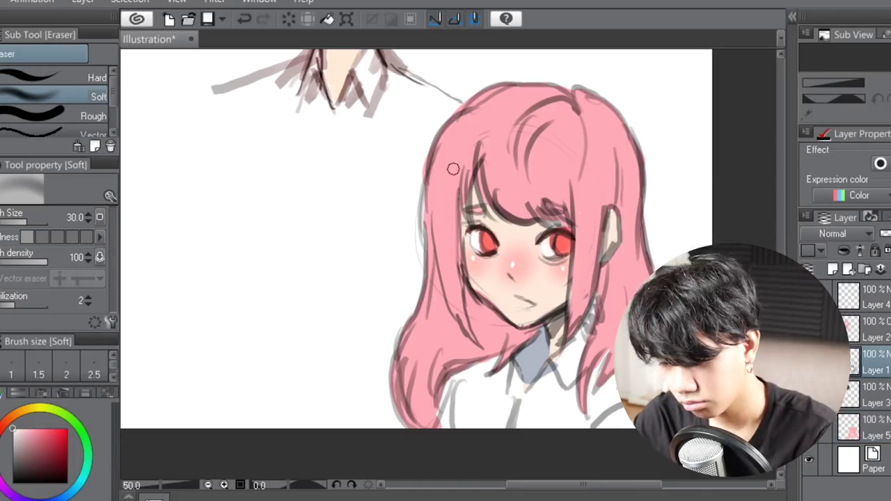
Airbrush red over the girl's drawing on Layer 2 to tint the sketch lines, and return to Layer 1 with the eraser.
left_click(877, 336)
left_click(833, 269)
key("ctrl+z")
key("b")
left_click(41, 428)
left_click_drag(571, 282, 587, 410)
key("e")
key("alt+bracketleft")
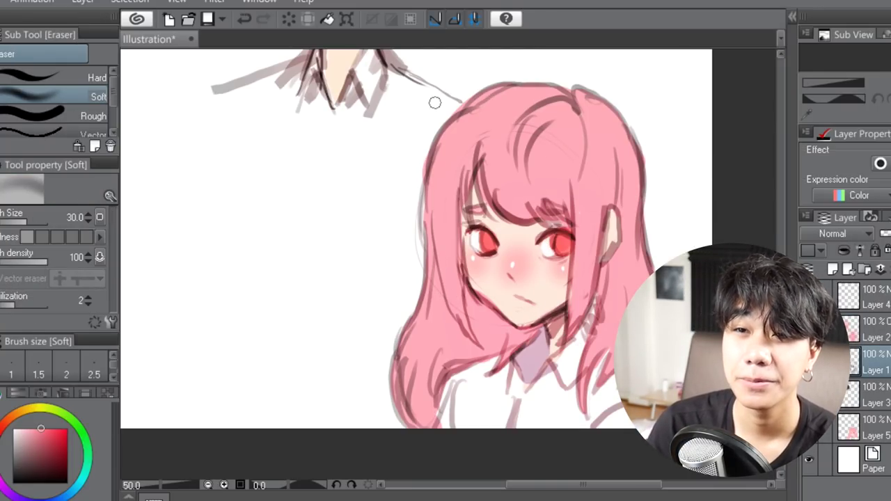
Mirror the canvas view horizontally back and forth to check the girl's proportions.
key("h")
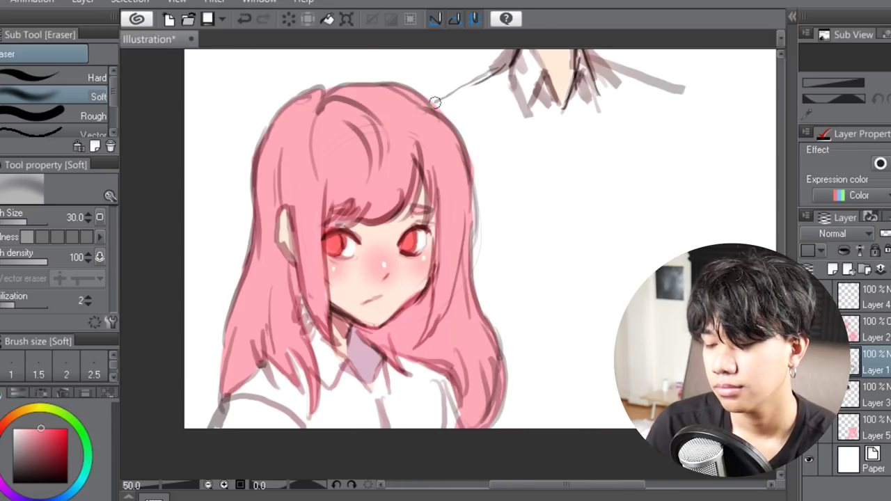
key("h")
key("h")
key("h")
key("h")
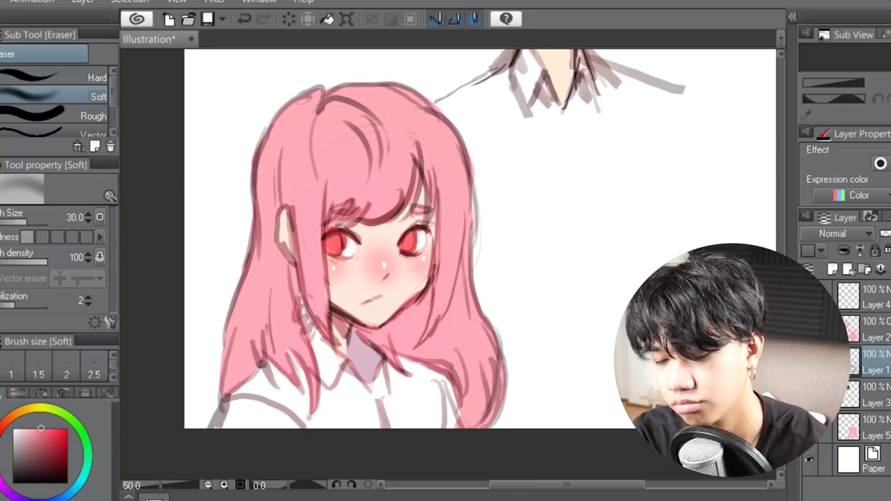
Shade the girl's pink hair with a deeper red on Layer 5 using the Soft airbrush at size 150.
key("b")
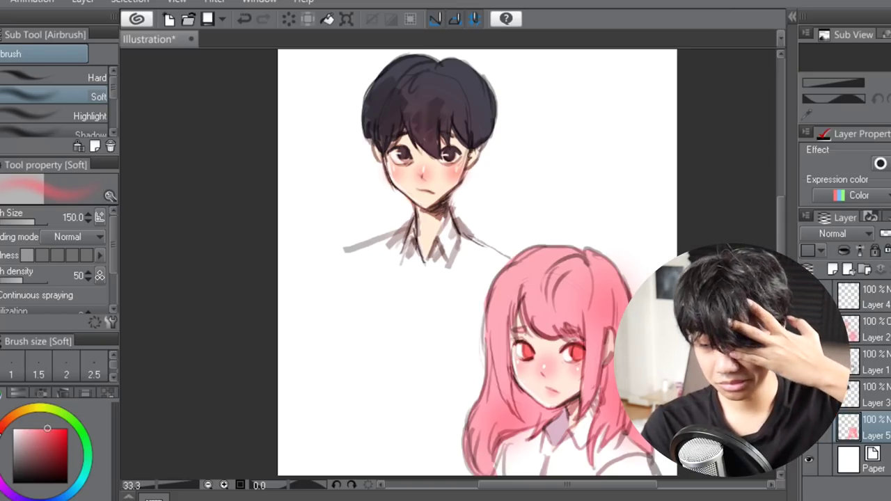
scroll(323, 327, "down", 1)
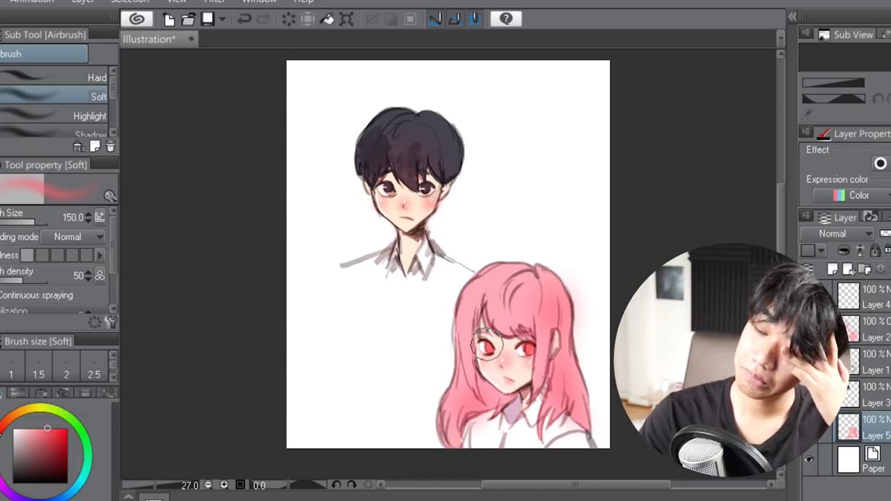
scroll(489, 345, "up", 4)
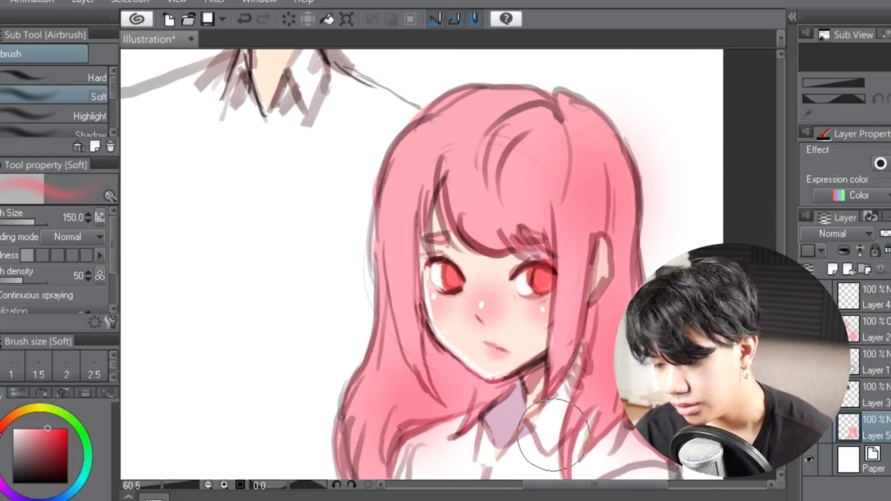